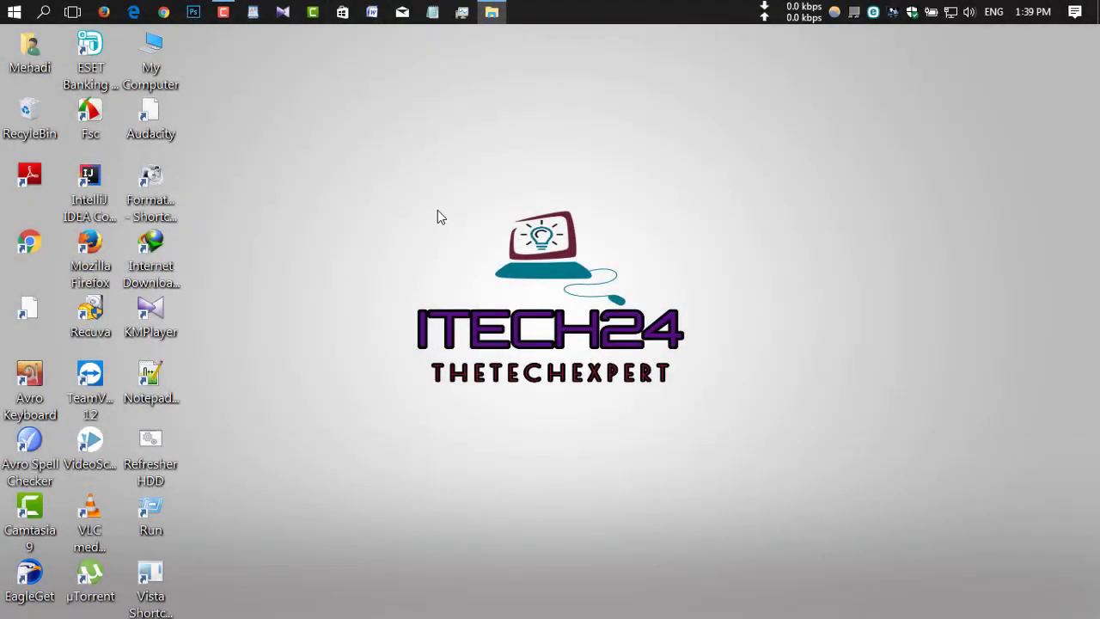
# Step: Open the Itech24 folder and set the My pic image as the desktop background
pyautogui.moveTo(499, 8)
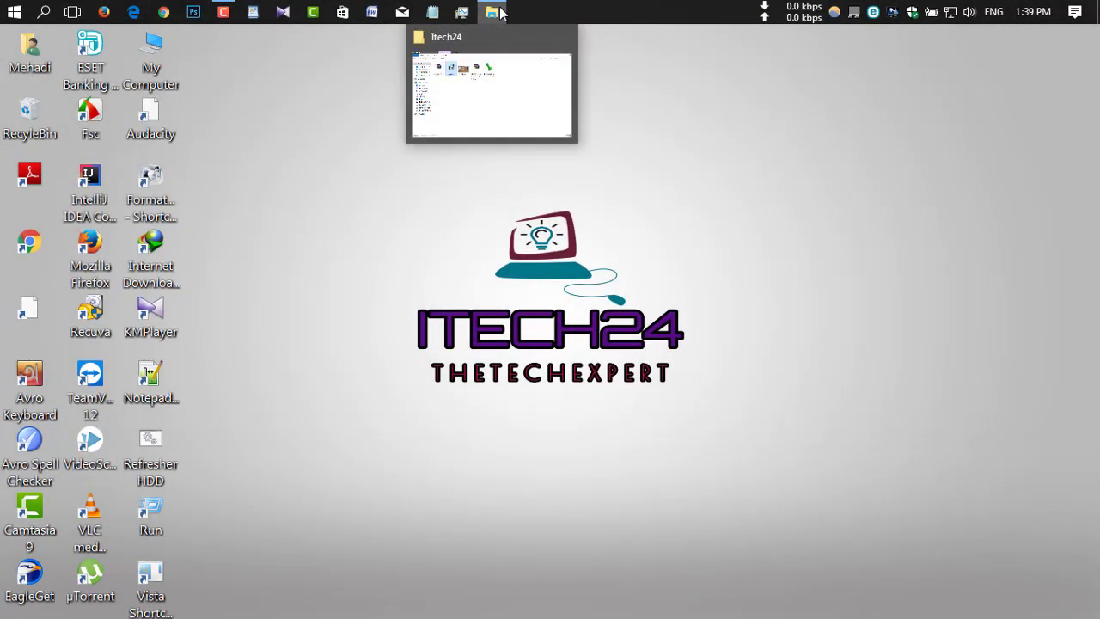
pyautogui.click(507, 95)
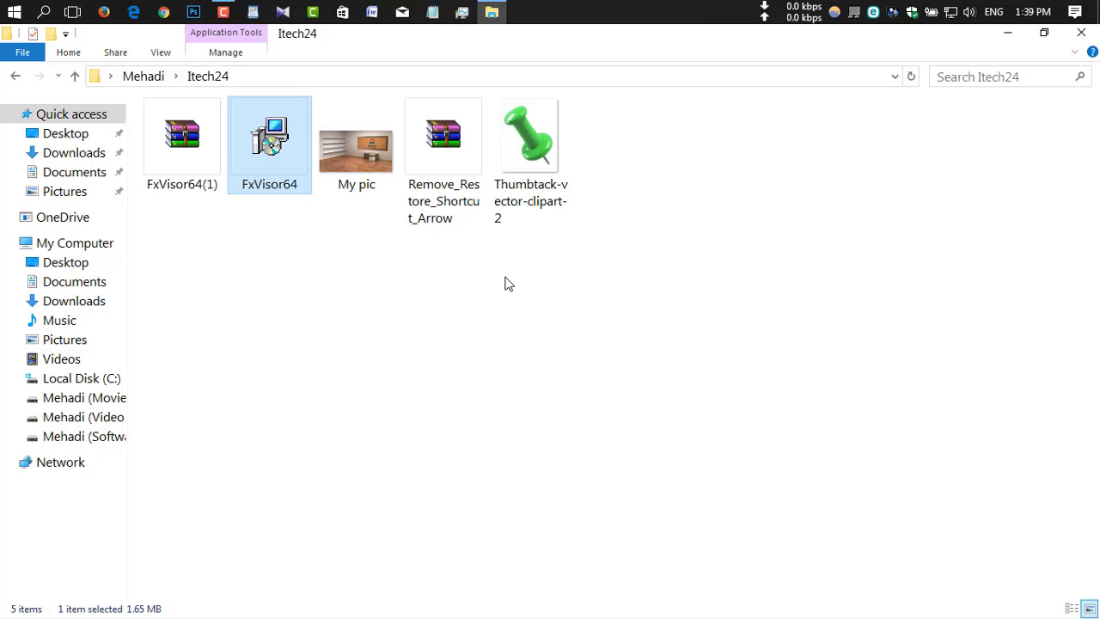
pyautogui.click(359, 147)
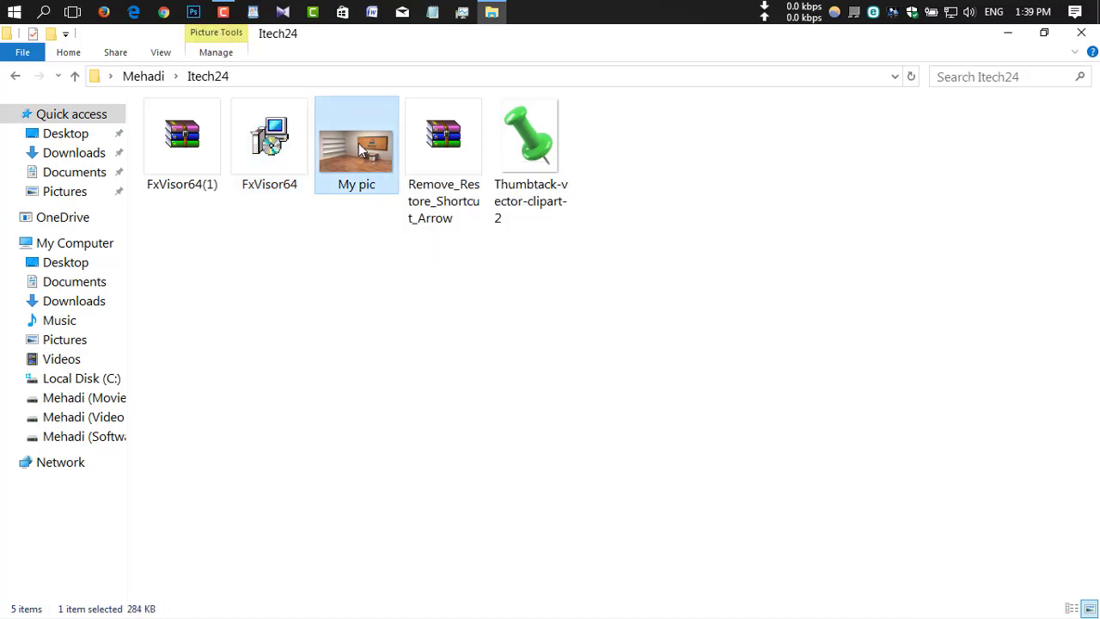
pyautogui.rightClick(358, 143)
pyautogui.click(488, 124)
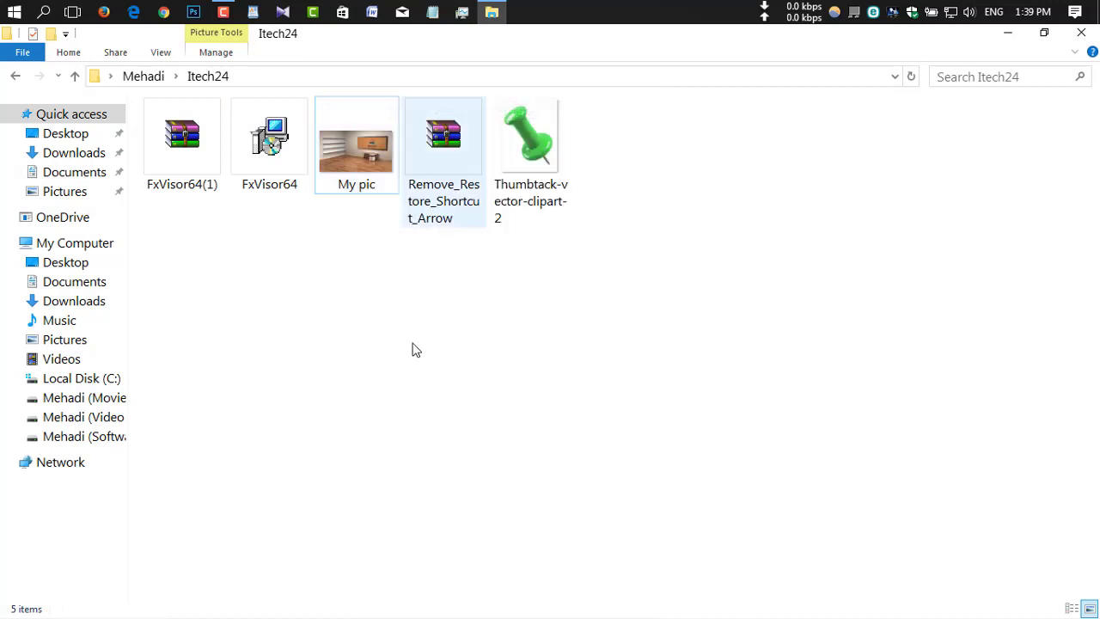
# Step: Run the FxVisor64 installer with the repair option for Vista Shortcut Manager x64, and minimize the folder window
pyautogui.doubleClick(286, 144)
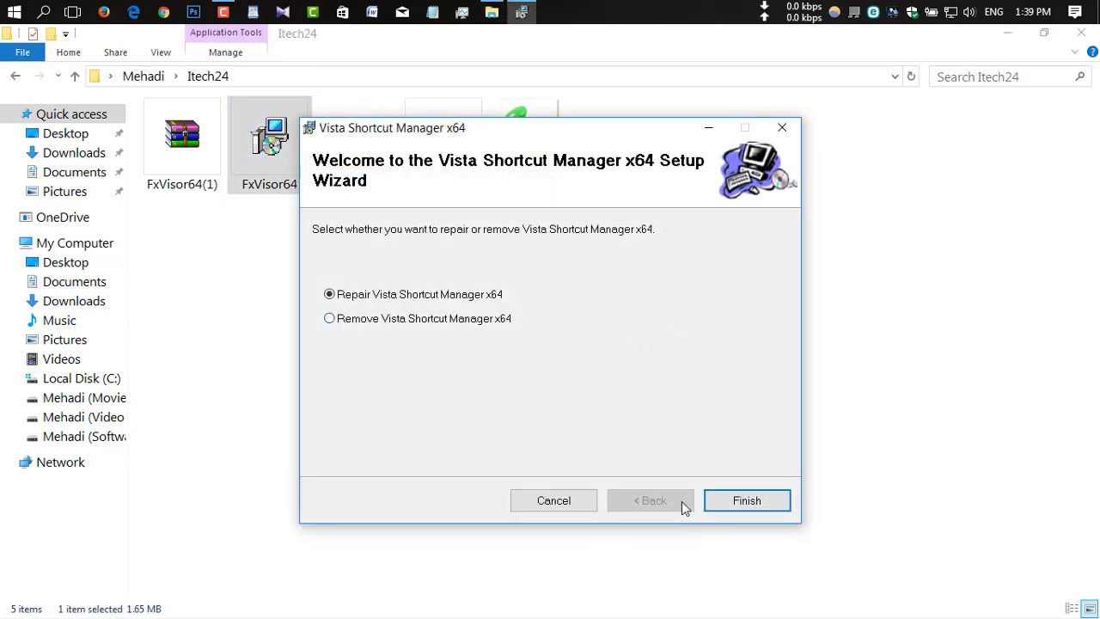
pyautogui.click(745, 505)
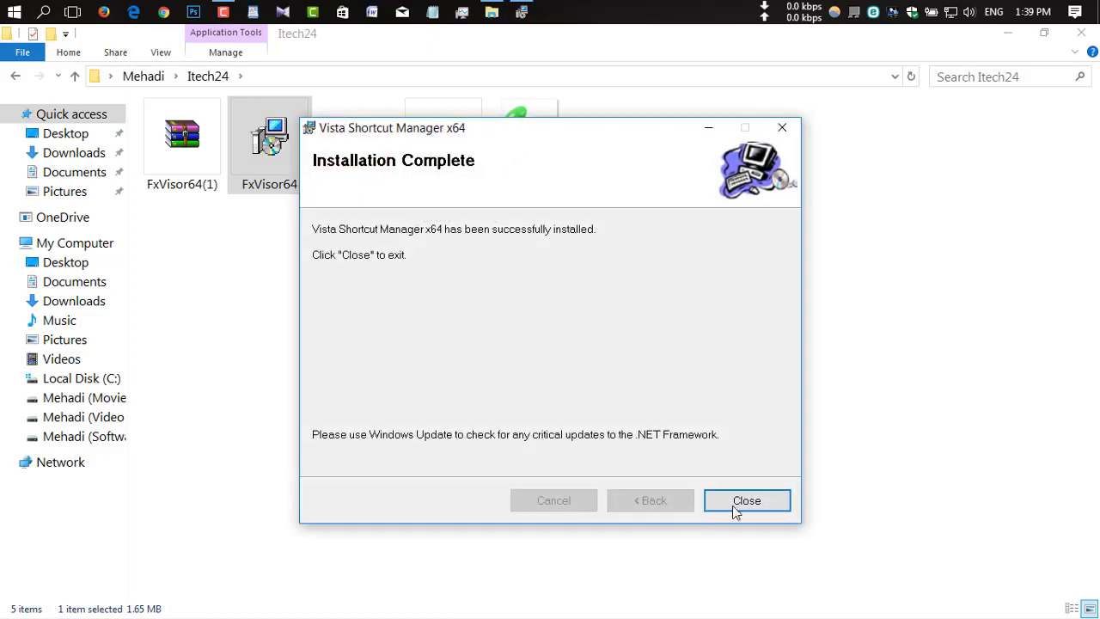
pyautogui.click(737, 507)
pyautogui.click(999, 36)
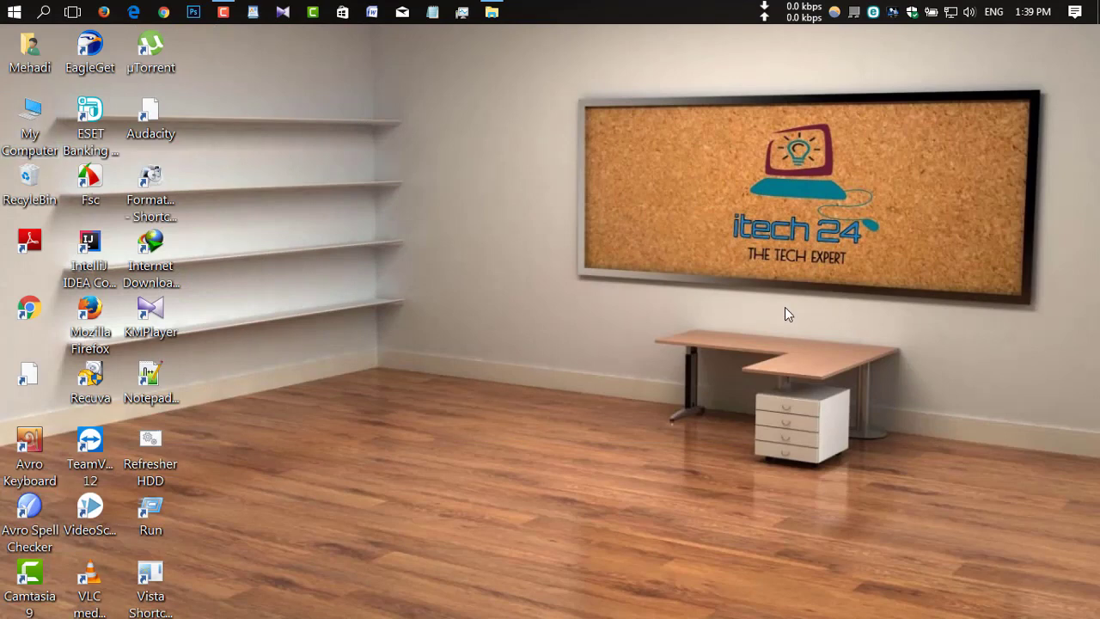
# Step: Turn off automatic arrangement and grid alignment for the desktop icons
pyautogui.rightClick(409, 83)
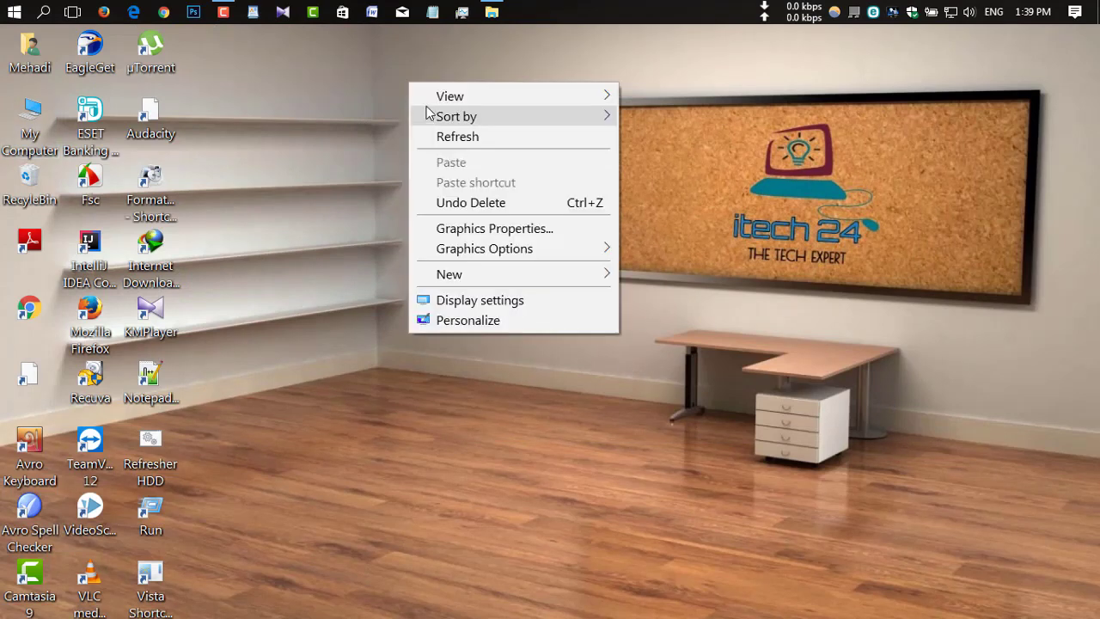
pyautogui.moveTo(427, 98)
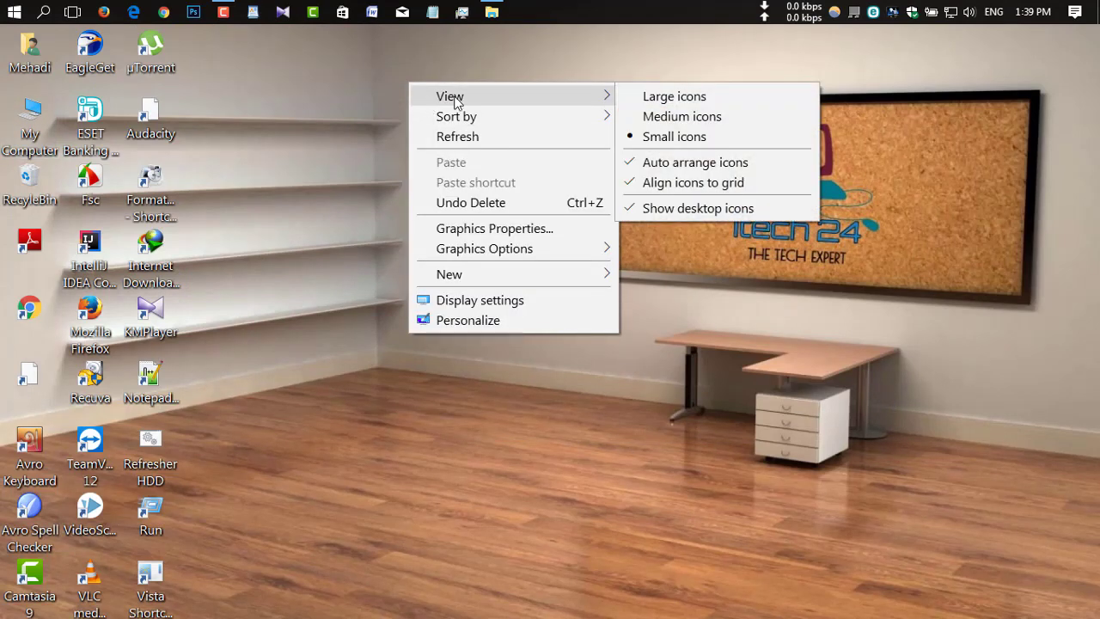
pyautogui.click(683, 163)
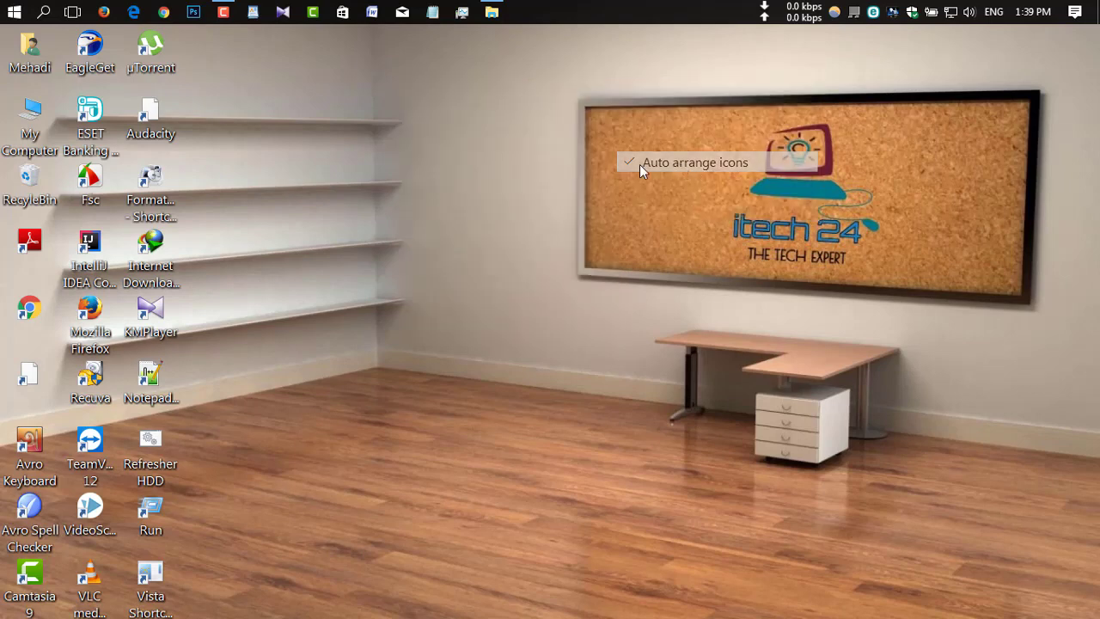
pyautogui.rightClick(447, 122)
pyautogui.moveTo(481, 136)
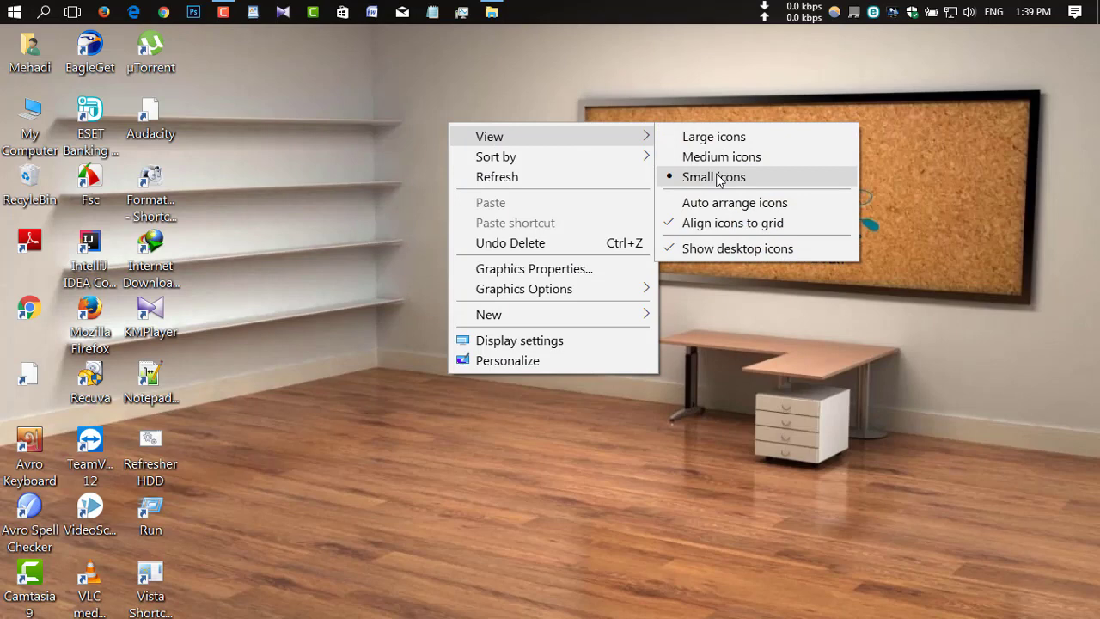
pyautogui.click(695, 224)
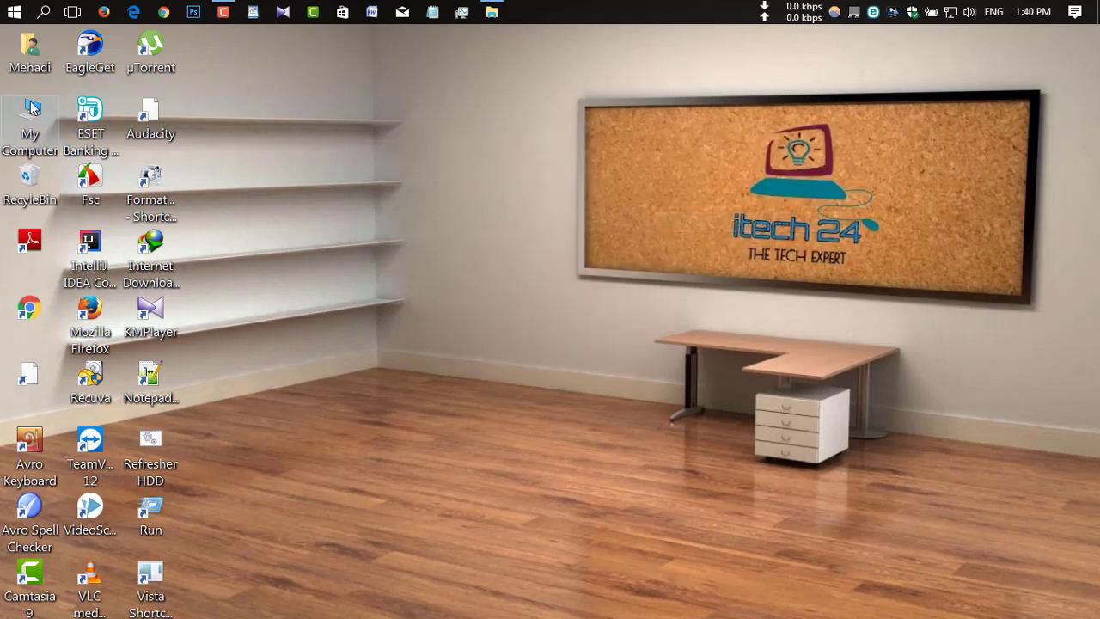
# Step: Move the My Computer icon onto the desk in the wallpaper, above the drawer cabinet
pyautogui.moveTo(30, 125); pyautogui.dragTo(478, 255)
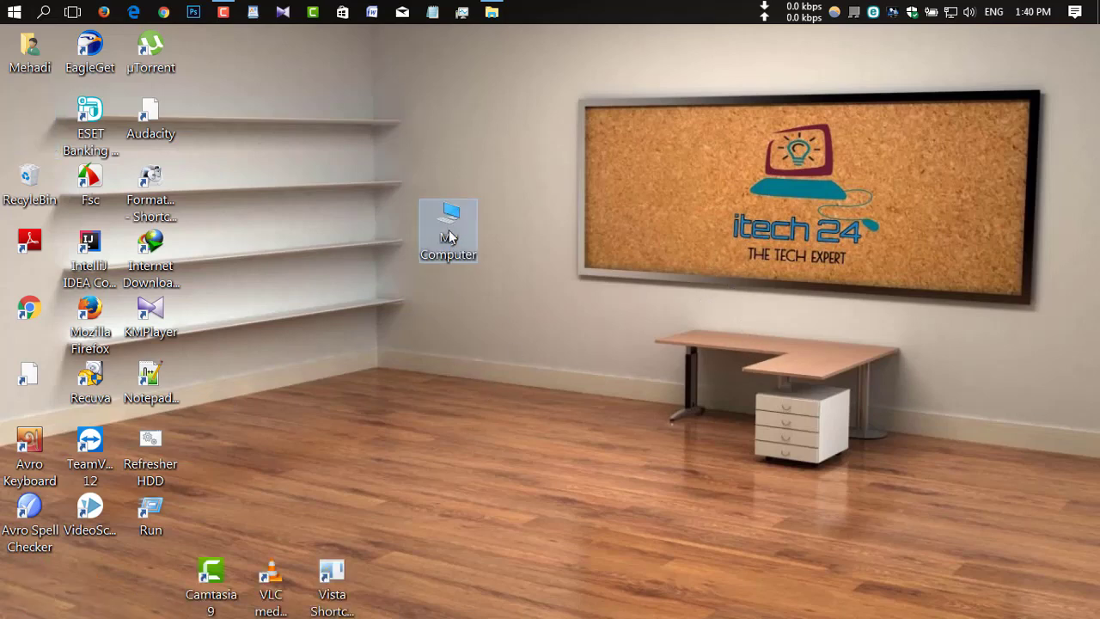
pyautogui.moveTo(451, 215); pyautogui.dragTo(523, 137)
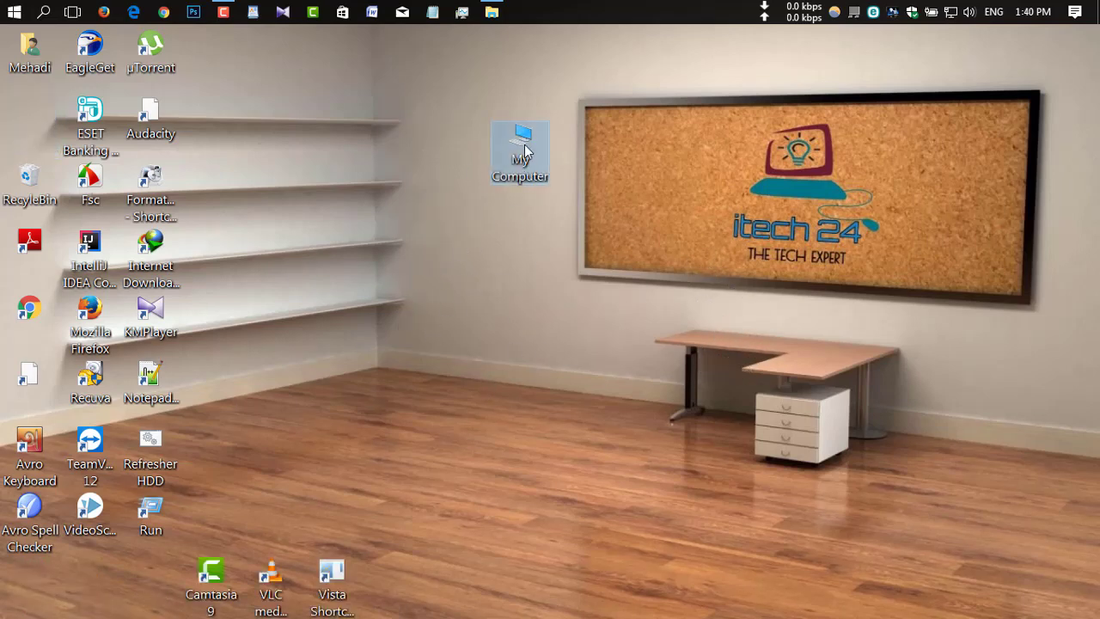
pyautogui.moveTo(524, 147); pyautogui.dragTo(786, 367)
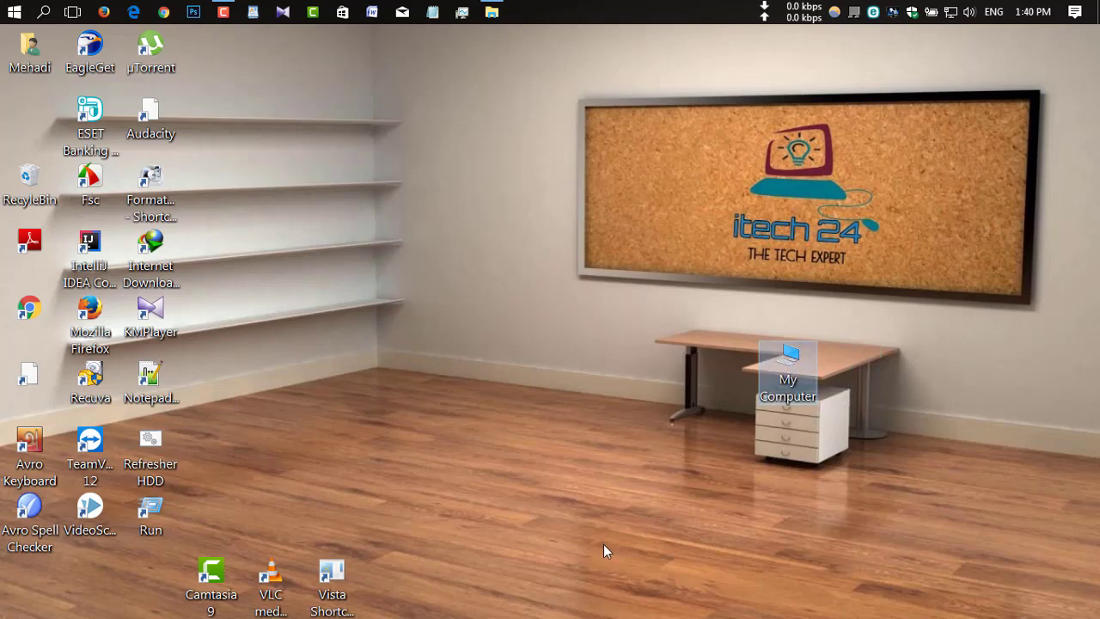
pyautogui.click(757, 424)
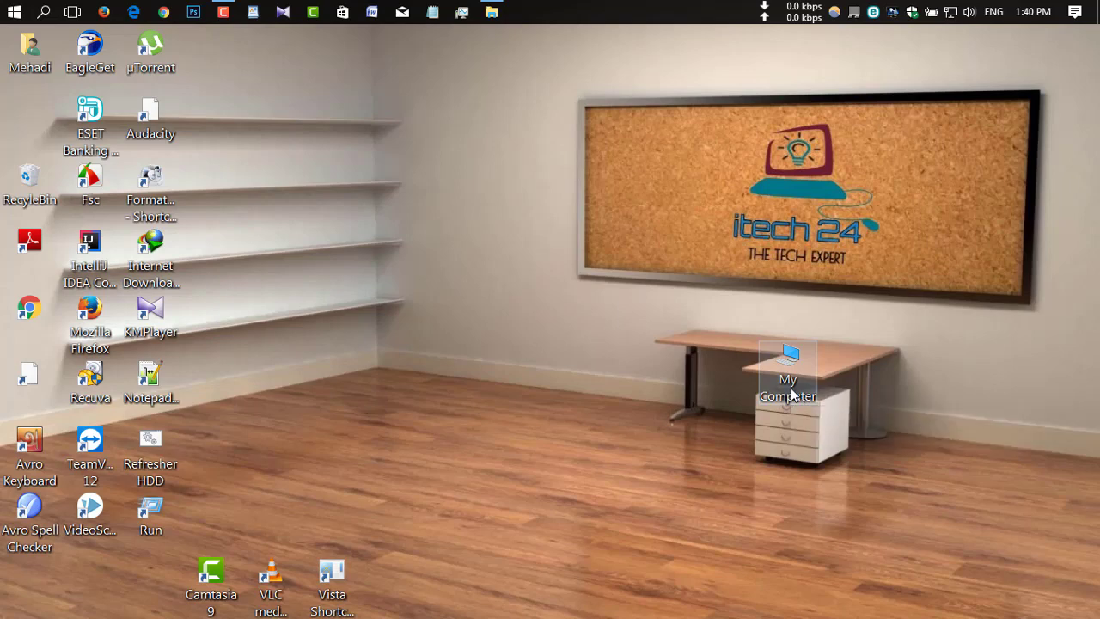
# Step: Rename the My Computer icon with a blank name made only of spaces and adjust its place on the desk
pyautogui.rightClick(791, 389)
pyautogui.click(841, 574)
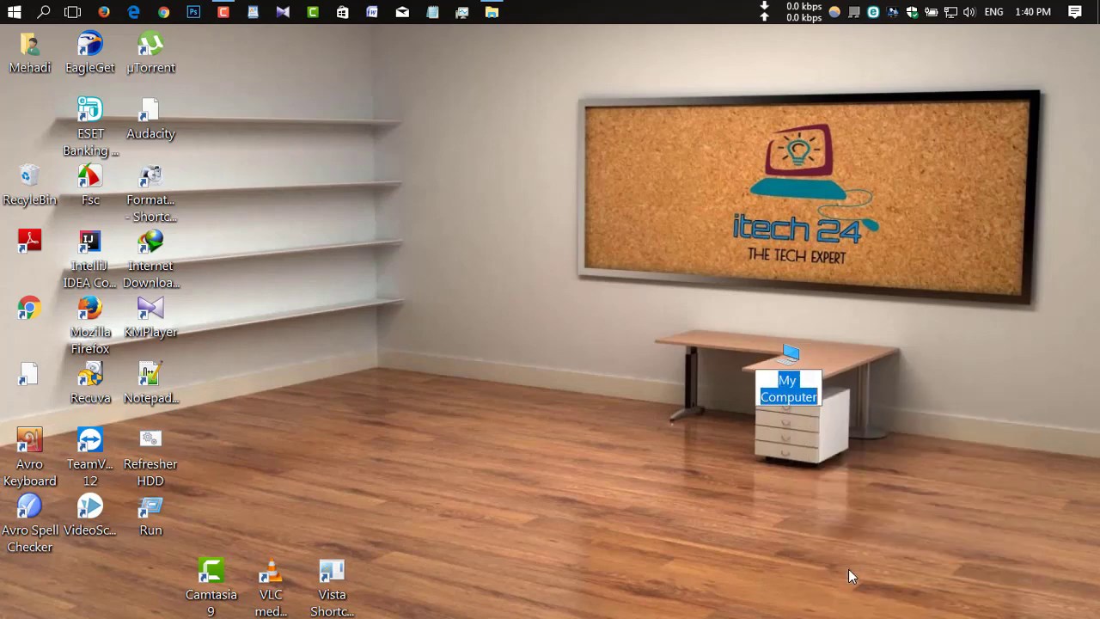
pyautogui.press('BackSpace')
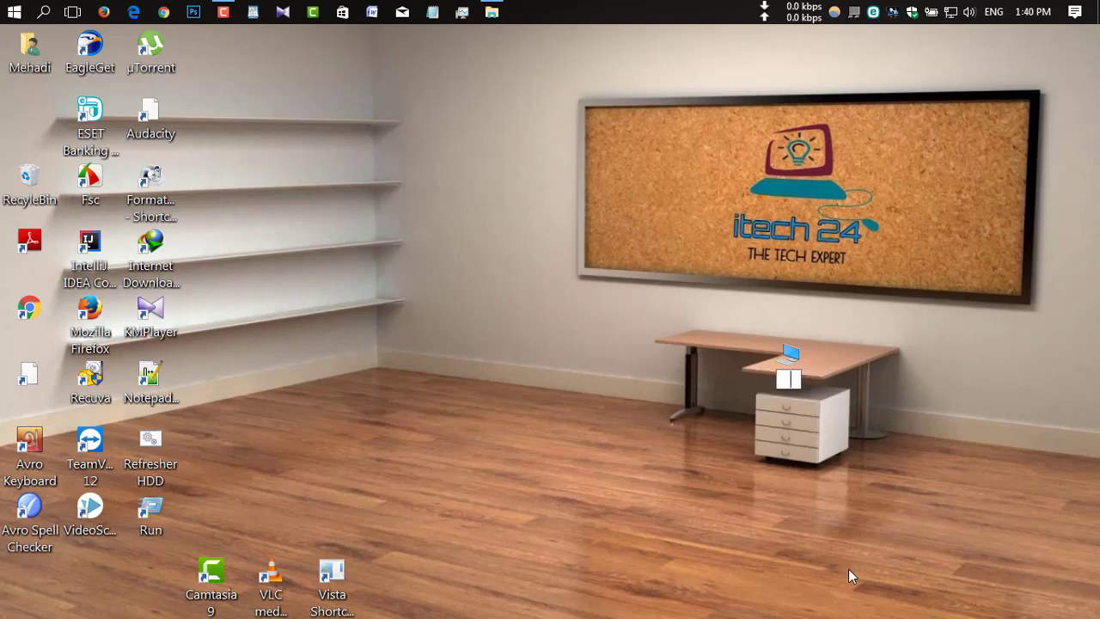
pyautogui.press('Return')
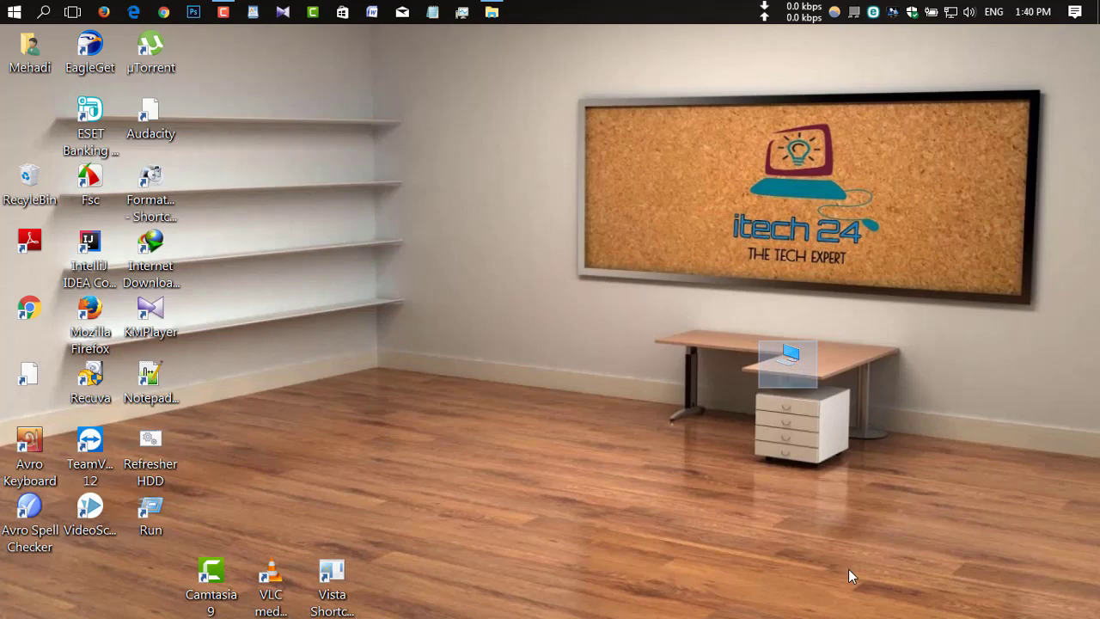
pyautogui.click(814, 526)
pyautogui.click(791, 356)
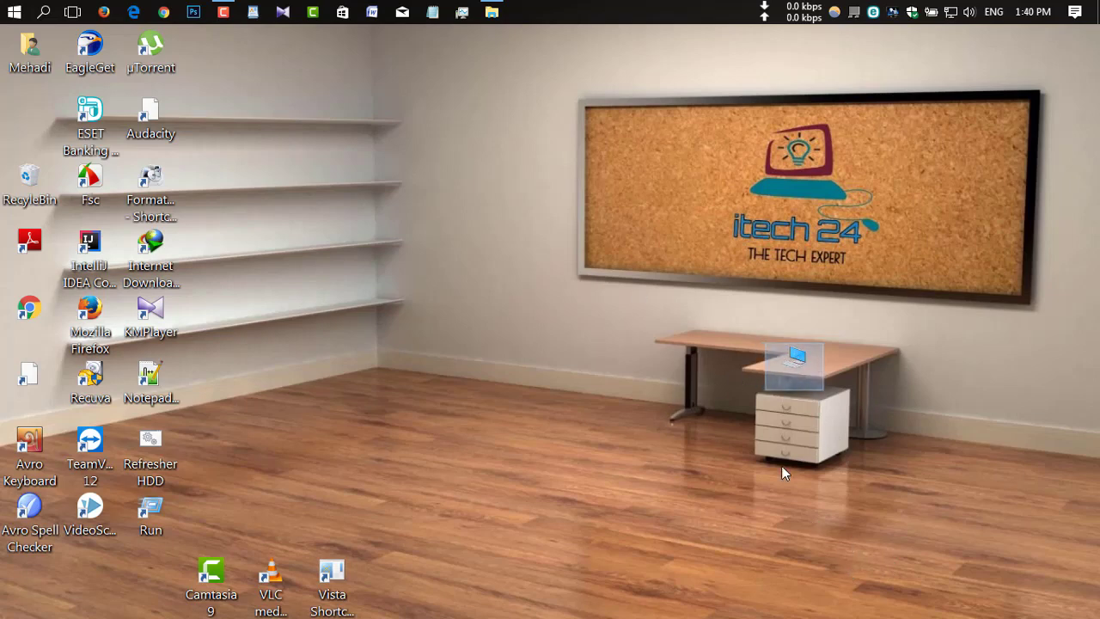
pyautogui.click(614, 402)
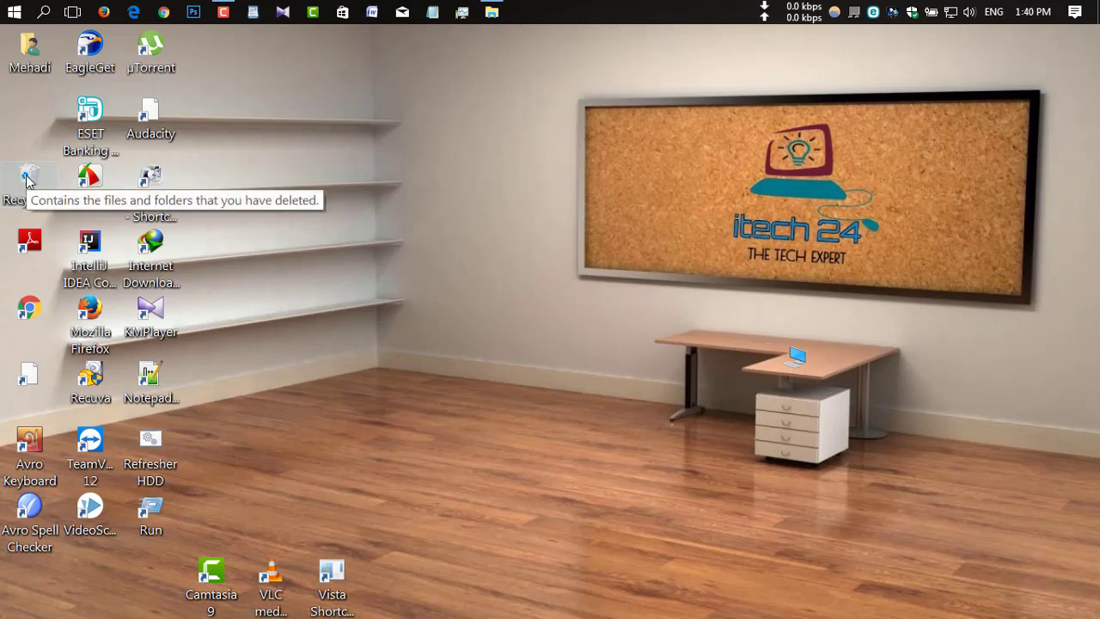
# Step: Place the recycle bin icon on the floor beside the drawer cabinet and give it a blank name made only of spaces
pyautogui.moveTo(26, 182); pyautogui.dragTo(861, 438)
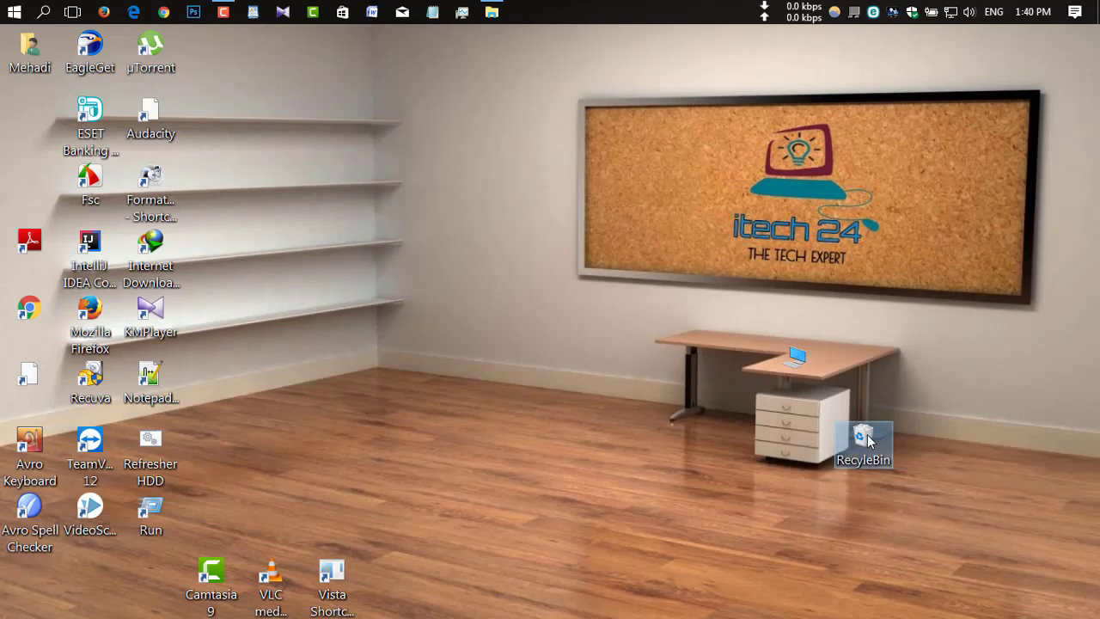
pyautogui.moveTo(873, 440)
pyautogui.mouseDown()
pyautogui.moveTo(903, 437)
pyautogui.moveTo(867, 443)
pyautogui.mouseUp()
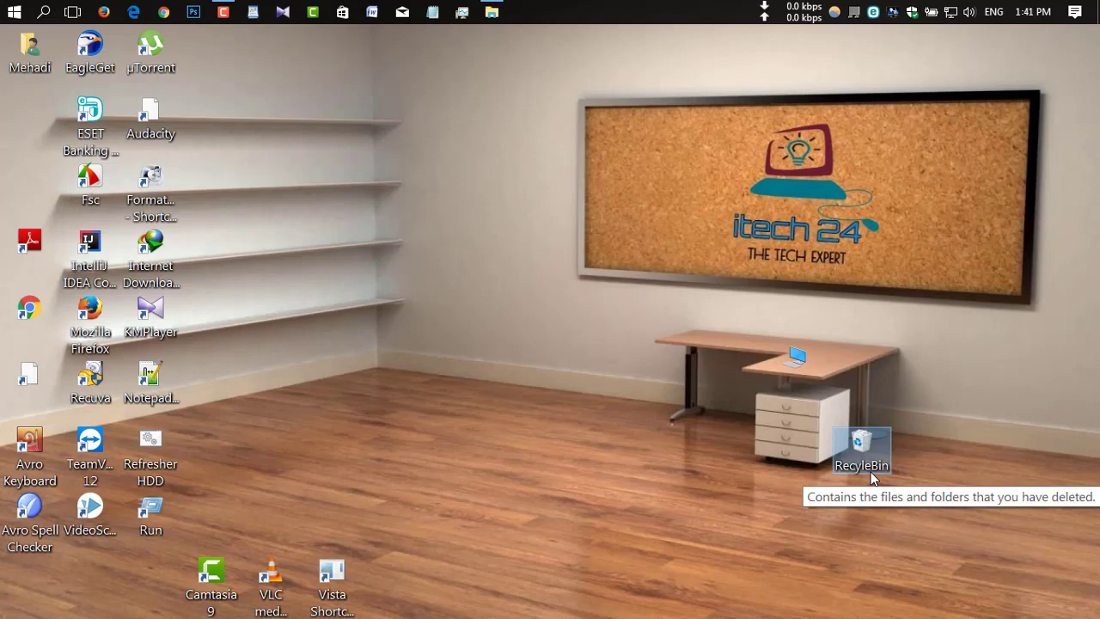
pyautogui.rightClick(888, 471)
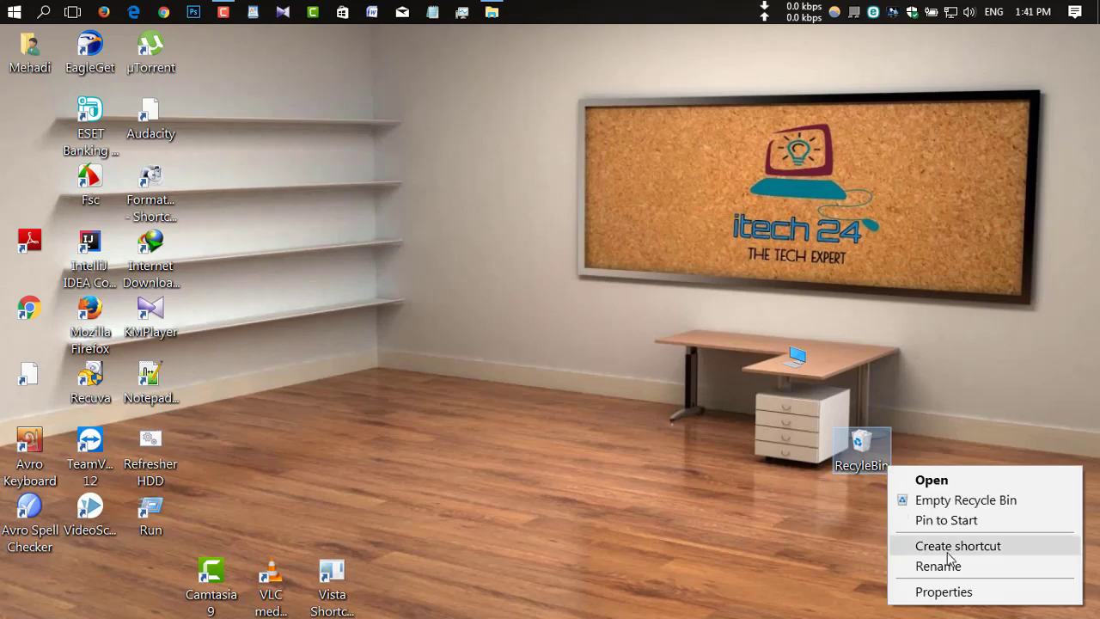
pyautogui.click(939, 561)
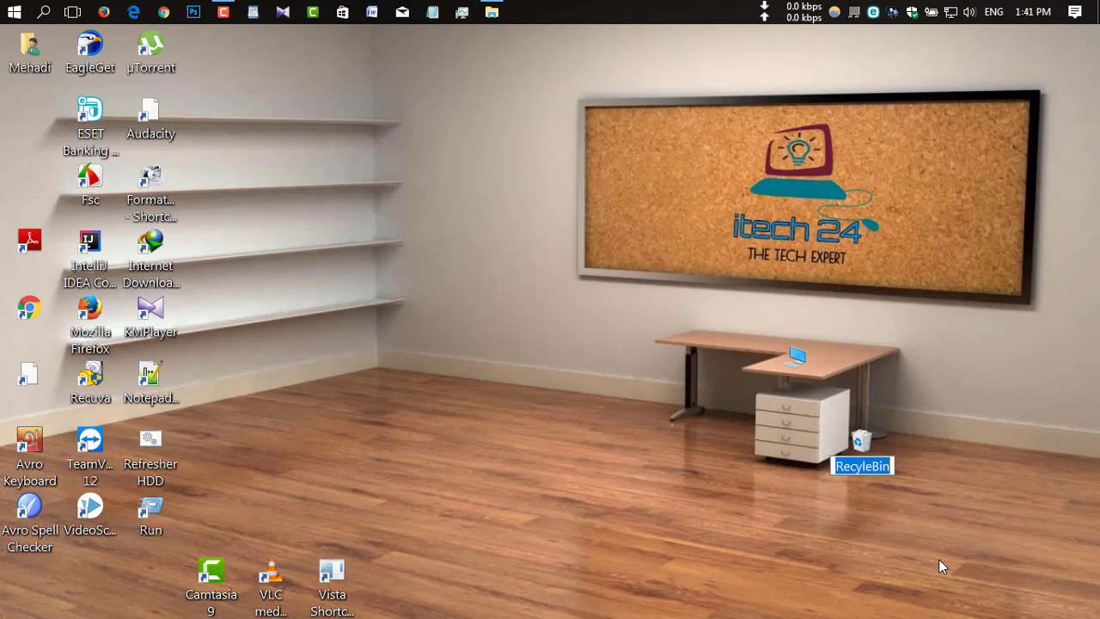
pyautogui.press('BackSpace')
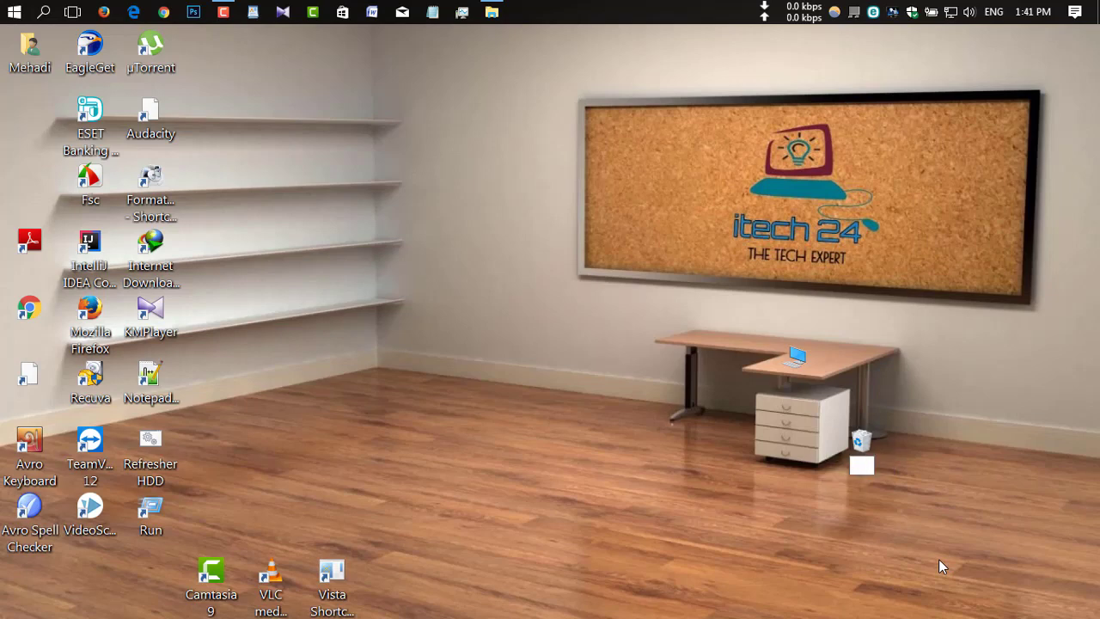
pyautogui.press('Return')
pyautogui.click(868, 579)
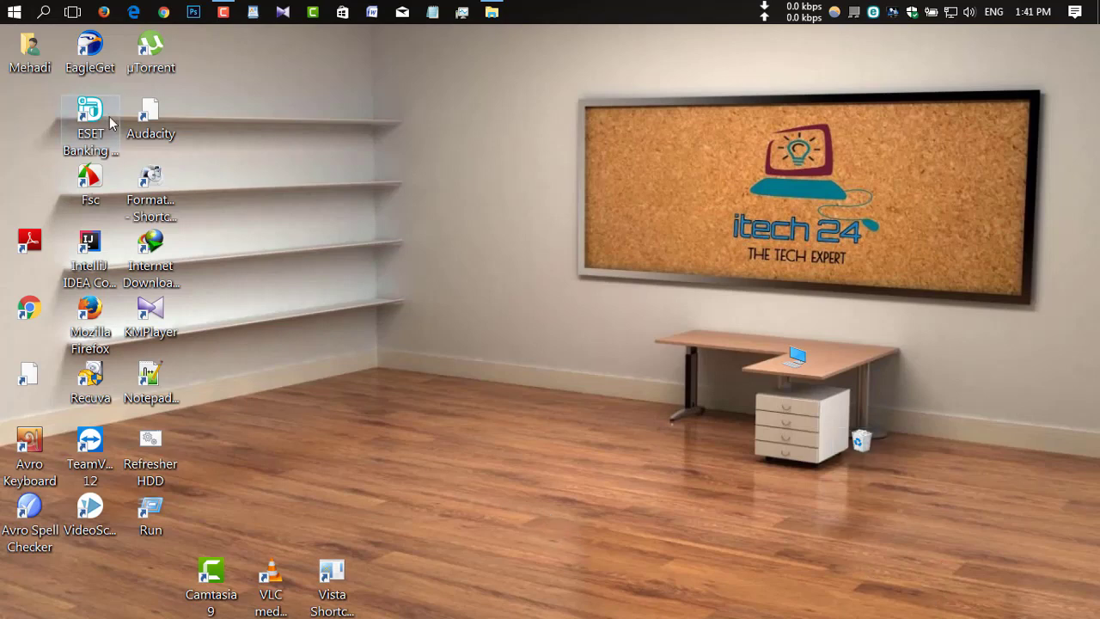
# Step: Move the user folder and µTorrent icons toward the top wall shelf, and give the user folder's shortcut a blank name
pyautogui.moveTo(30, 47); pyautogui.dragTo(358, 129)
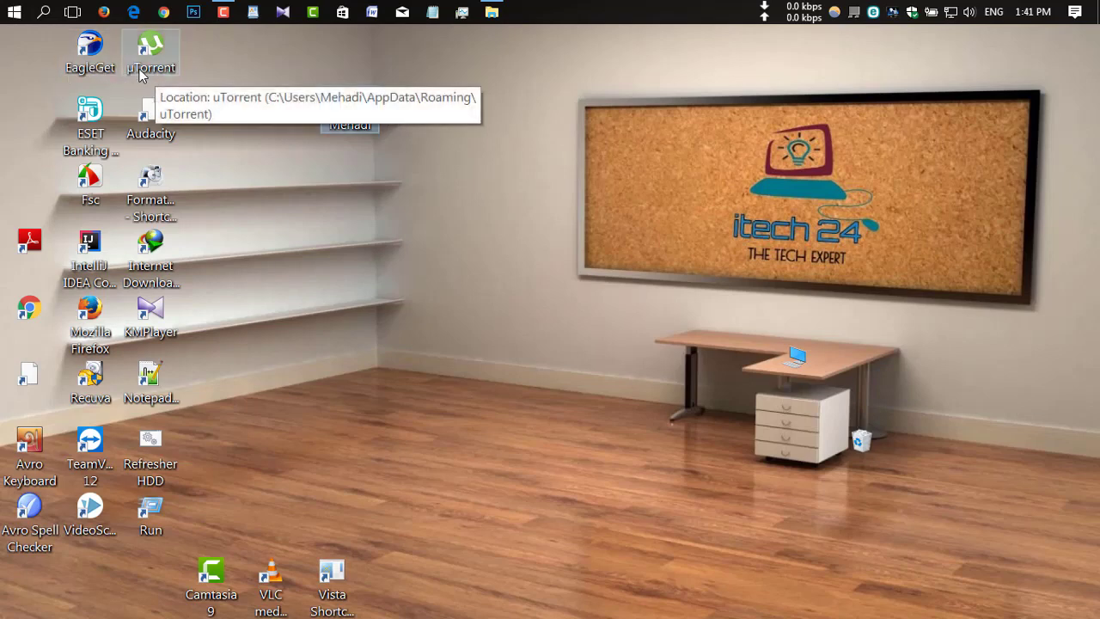
pyautogui.moveTo(140, 75); pyautogui.dragTo(245, 98)
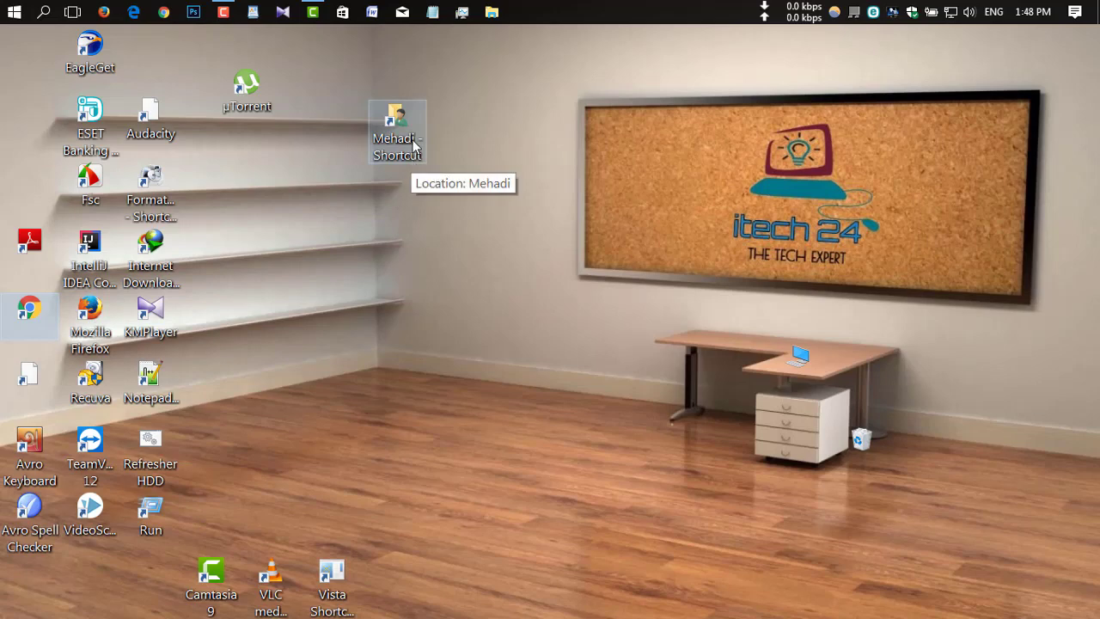
pyautogui.rightClick(412, 164)
pyautogui.click(464, 570)
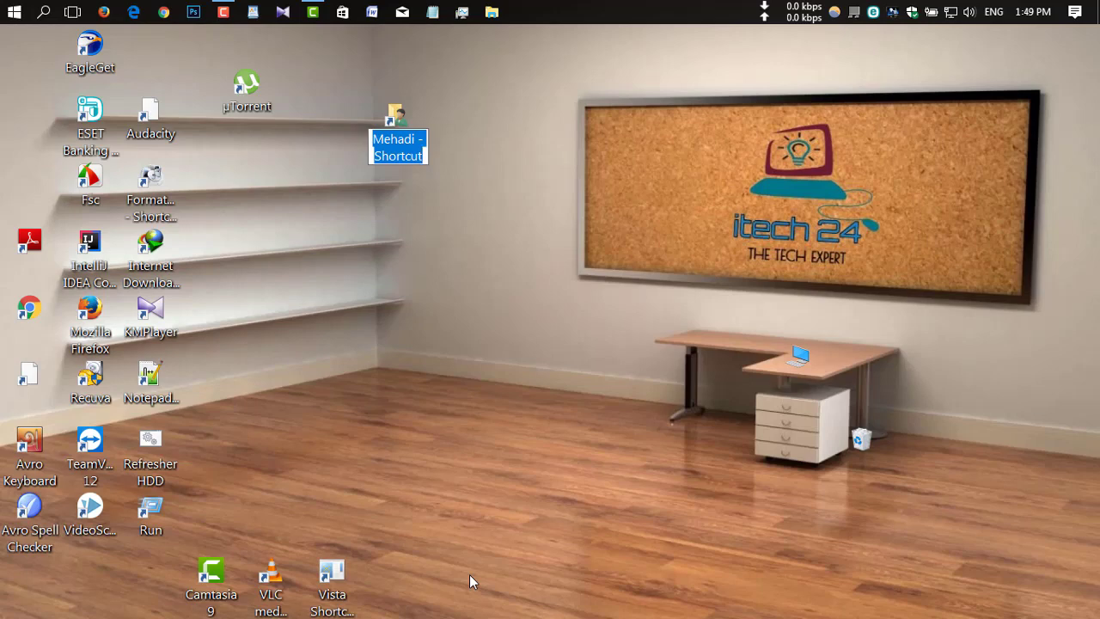
pyautogui.press('BackSpace')
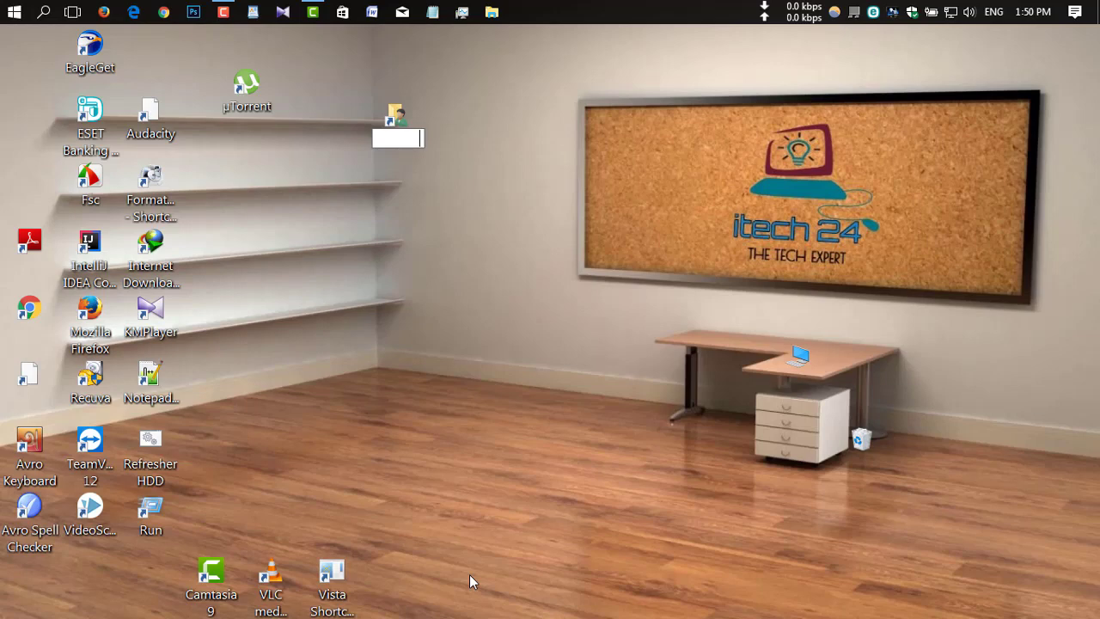
pyautogui.press('Return')
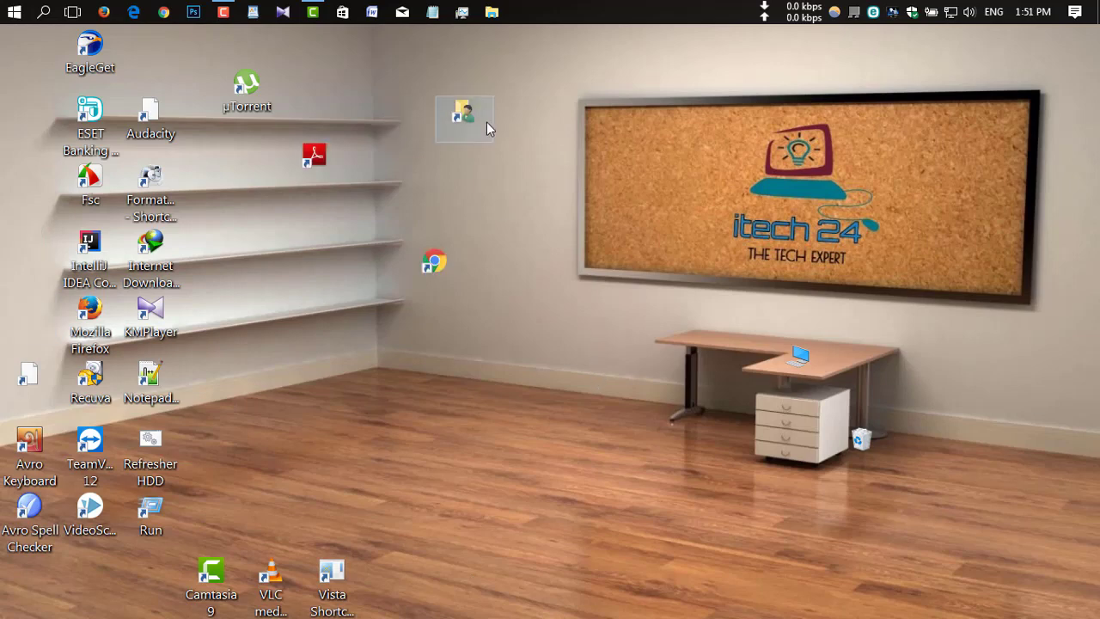
# Step: Line up the Chrome, user folder, EagleGet and Adobe Reader shortcuts on the top shelf, and move the Camtasia shortcut to the second shelf
pyautogui.moveTo(483, 125); pyautogui.dragTo(370, 93)
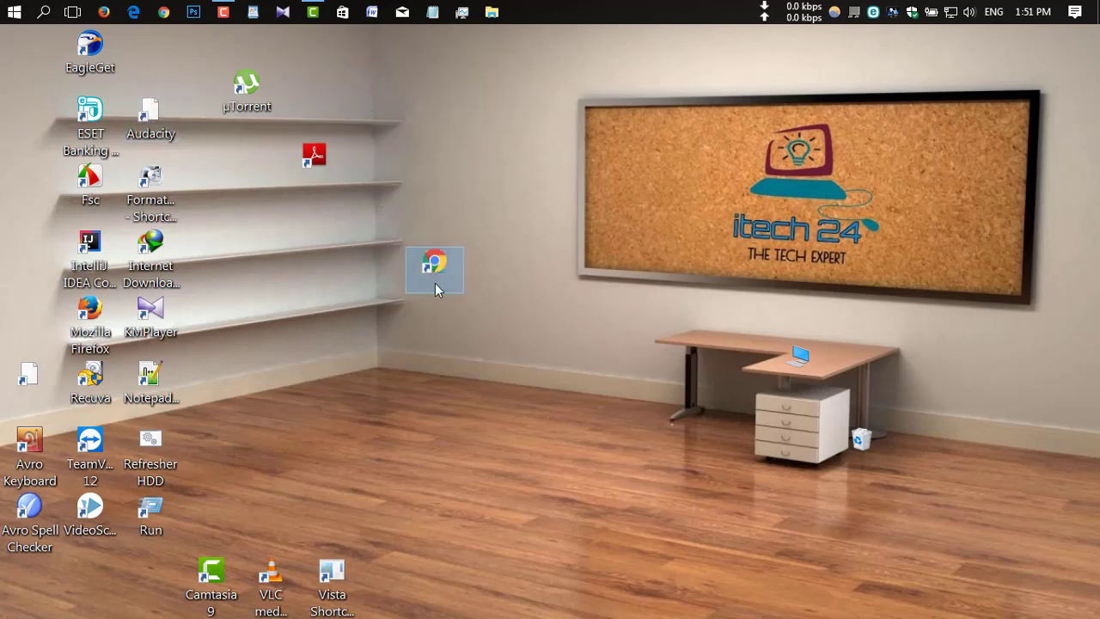
pyautogui.moveTo(437, 277); pyautogui.dragTo(540, 154)
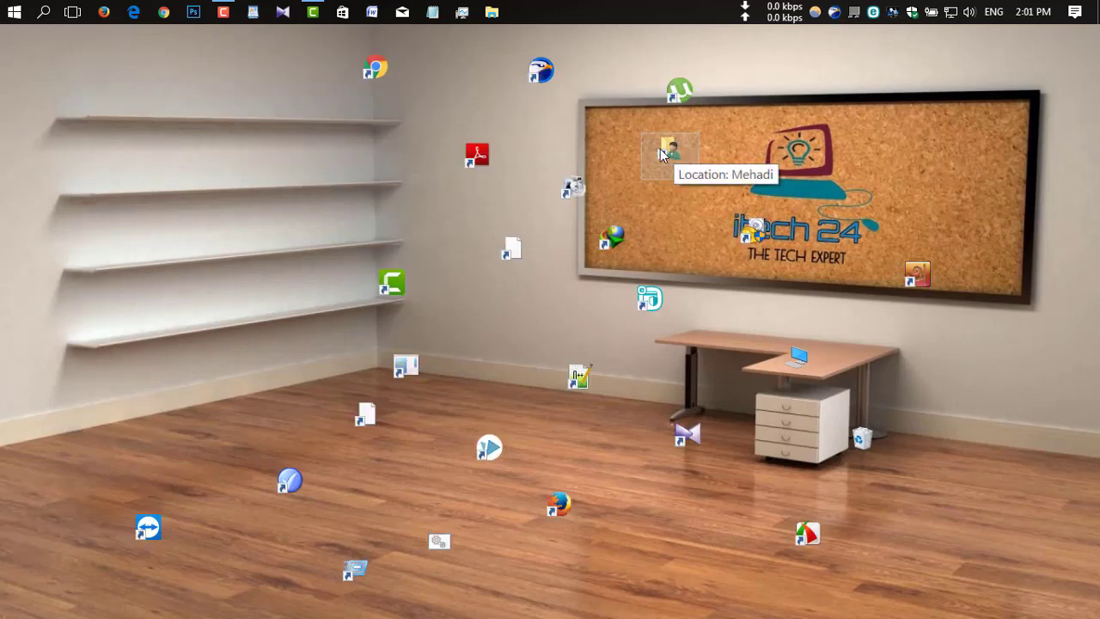
pyautogui.moveTo(674, 171); pyautogui.dragTo(97, 125)
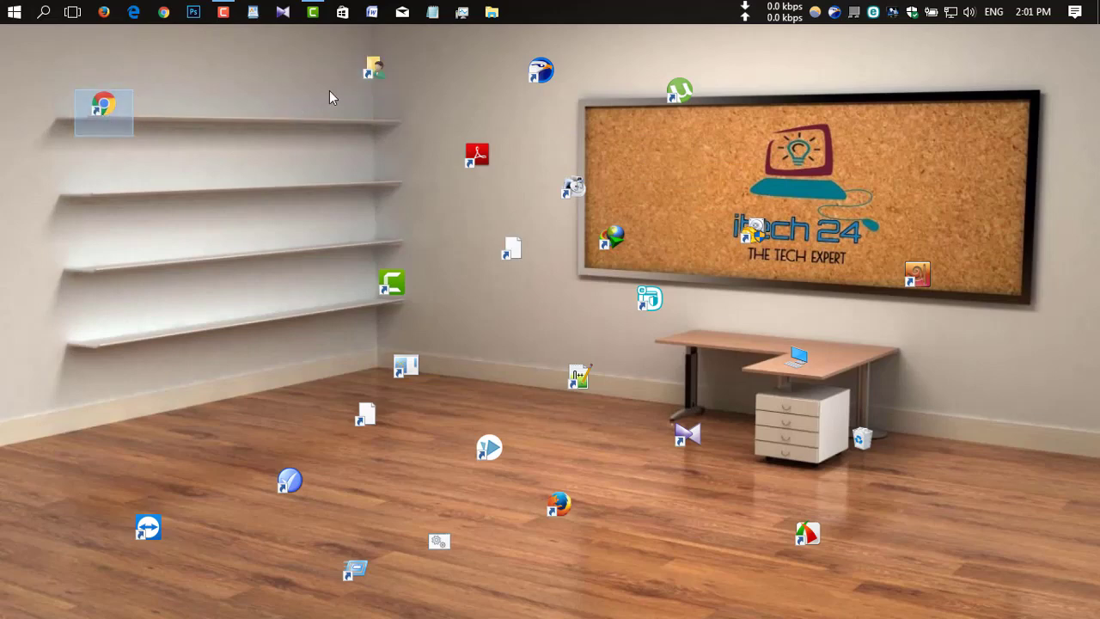
pyautogui.moveTo(382, 80); pyautogui.dragTo(169, 115)
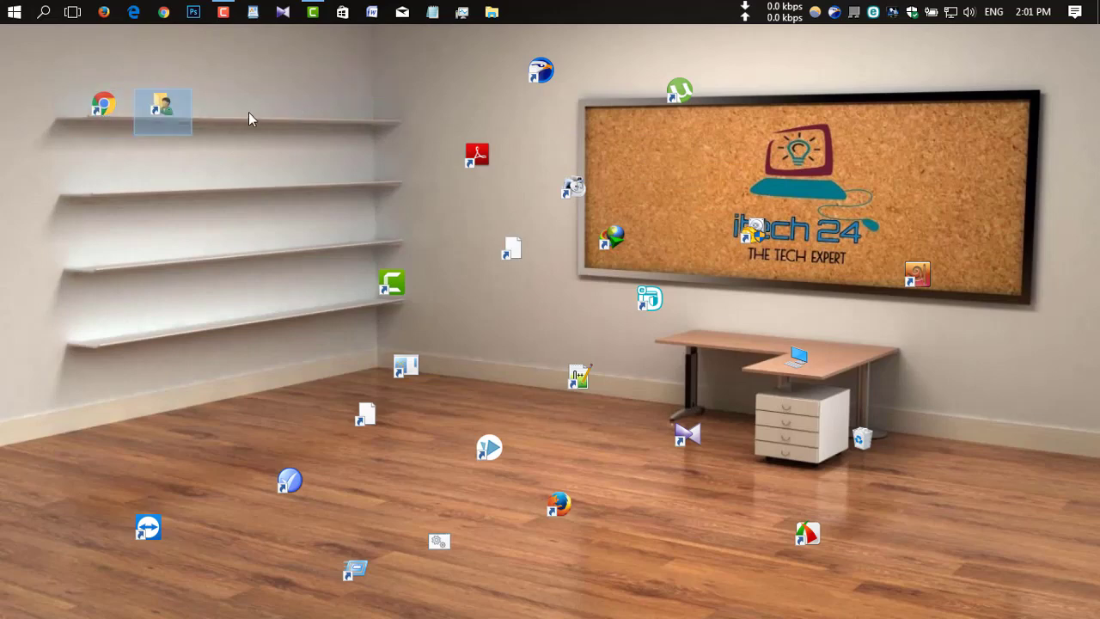
pyautogui.moveTo(527, 76); pyautogui.dragTo(234, 108)
pyautogui.moveTo(476, 156); pyautogui.dragTo(310, 121)
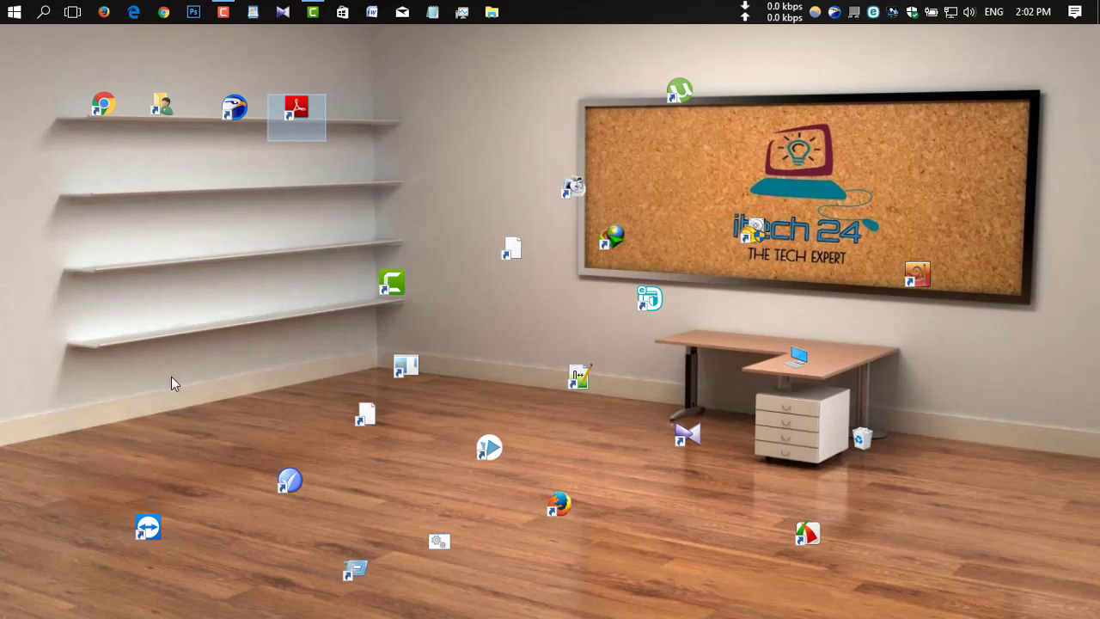
pyautogui.moveTo(397, 297); pyautogui.dragTo(101, 179)
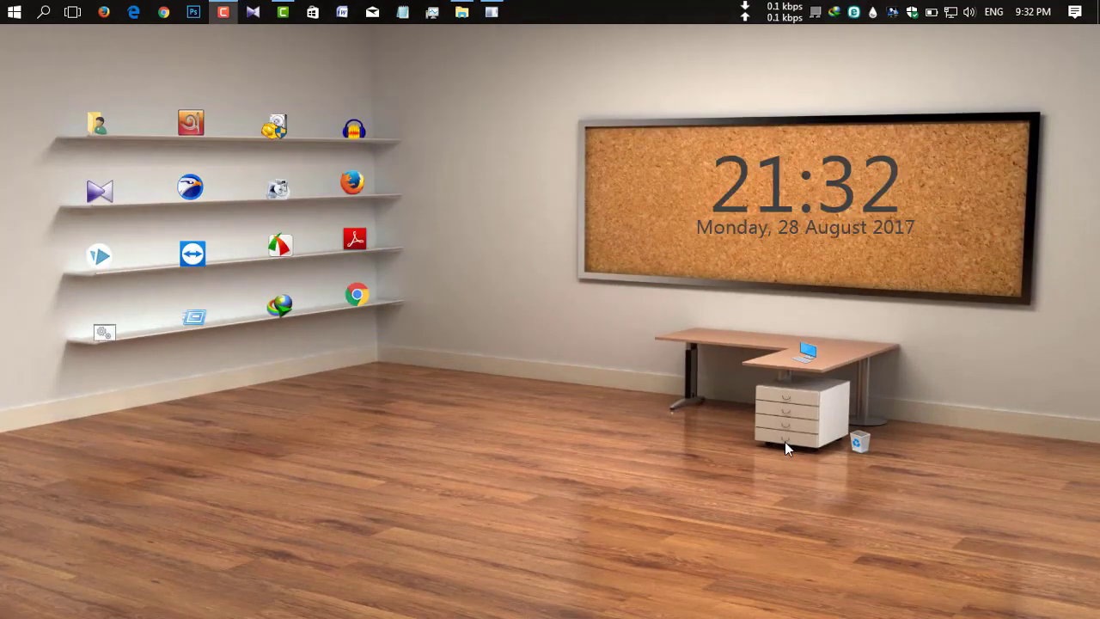
# Step: Bring up the Vista Shortcut Overlay Manager window with its shortcut arrow options
pyautogui.click(491, 11)
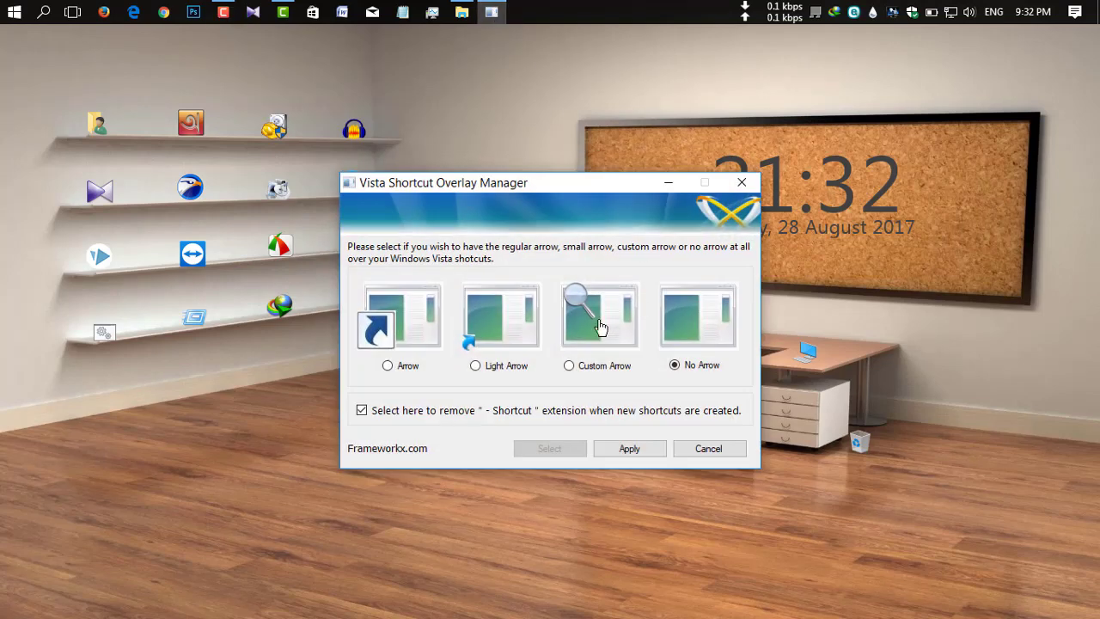